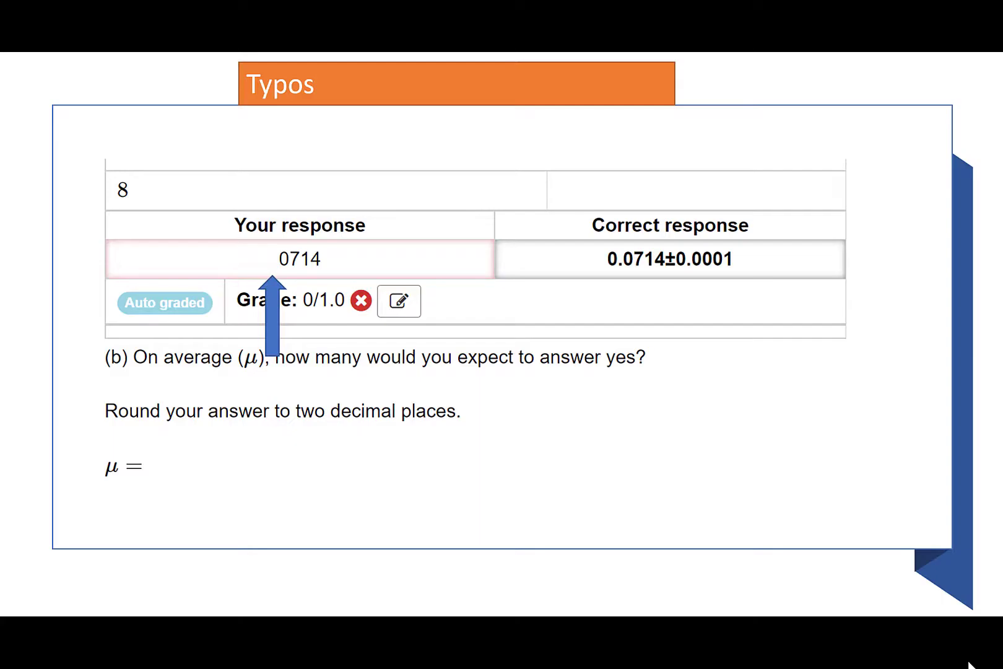
key(Right)
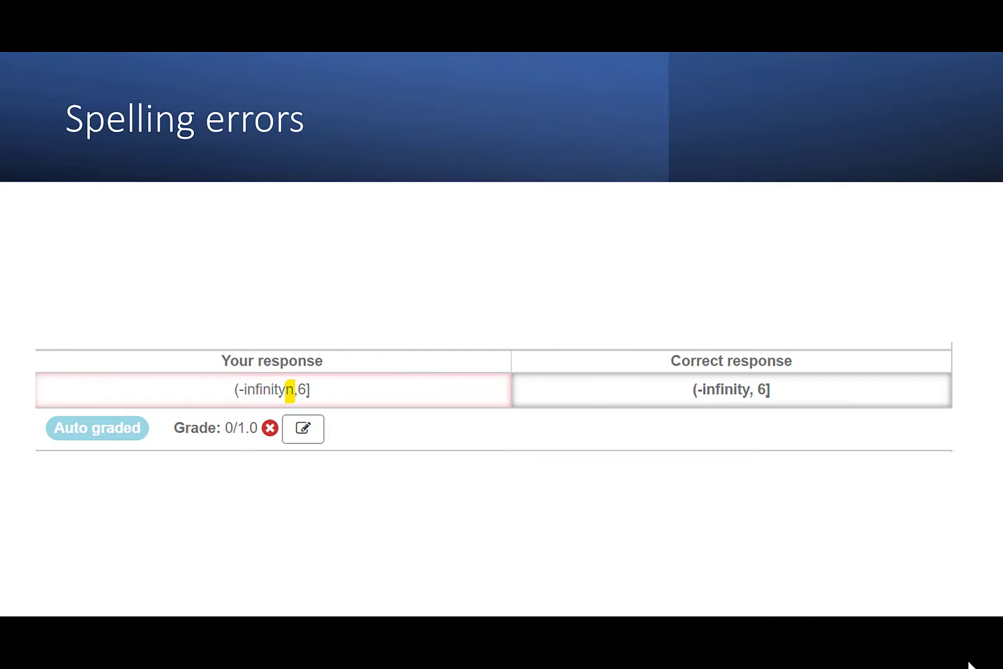
key(Right)
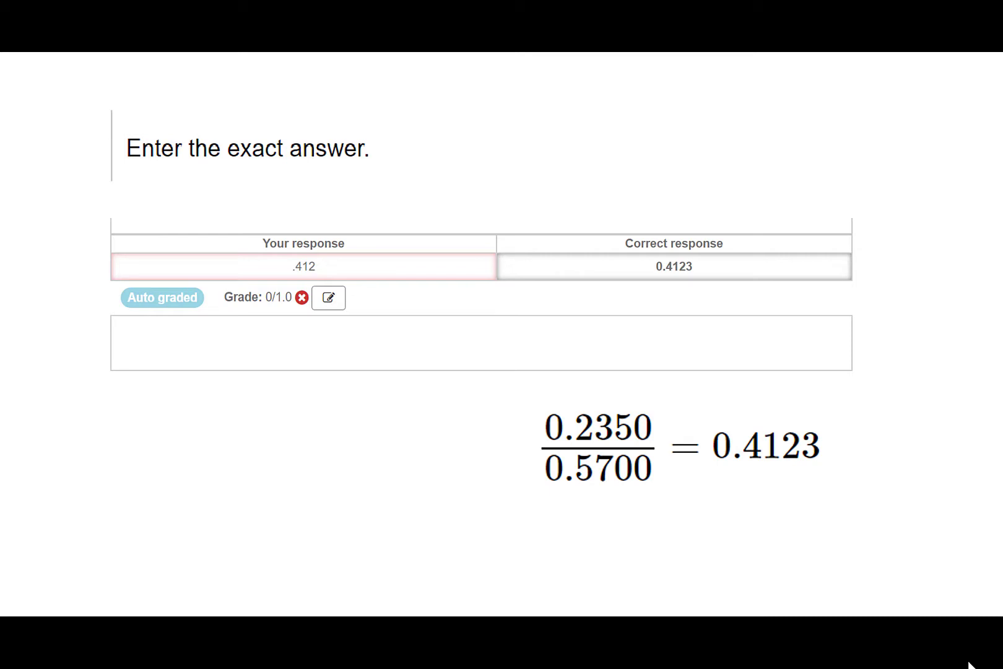
key(Right)
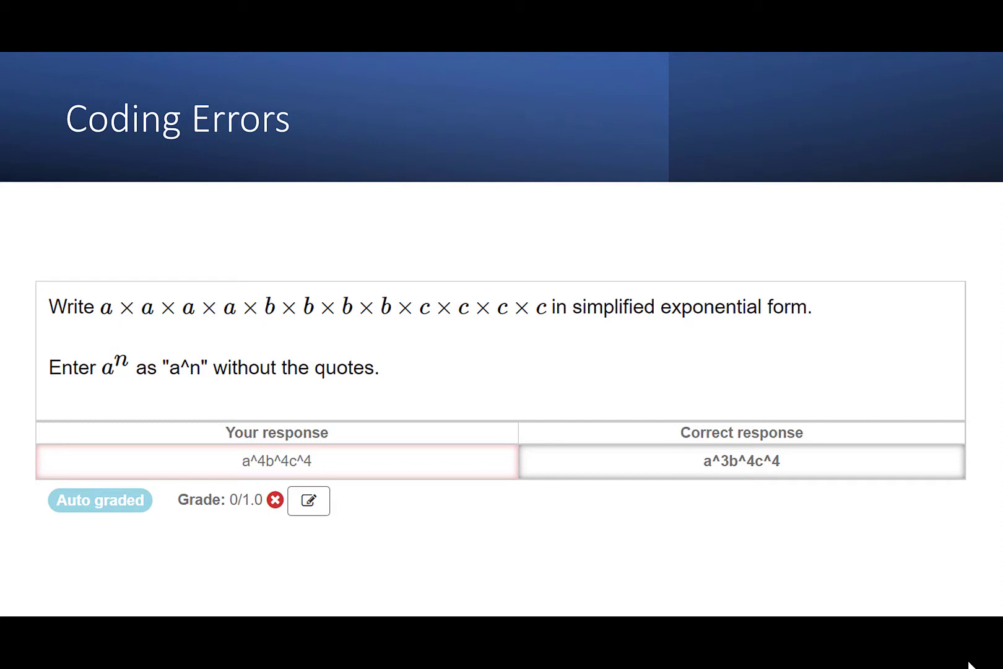
key(Right)
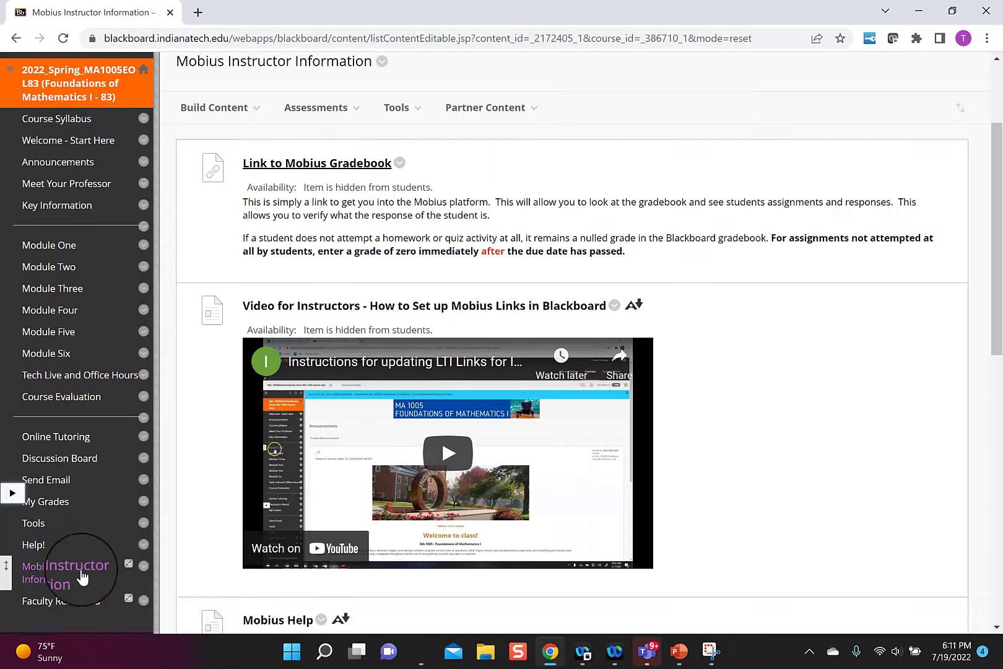
Open the Mobius Gradebook from the course's Mobius Instructor Information page and select the Module 1: Homework assignment.
click(70, 582)
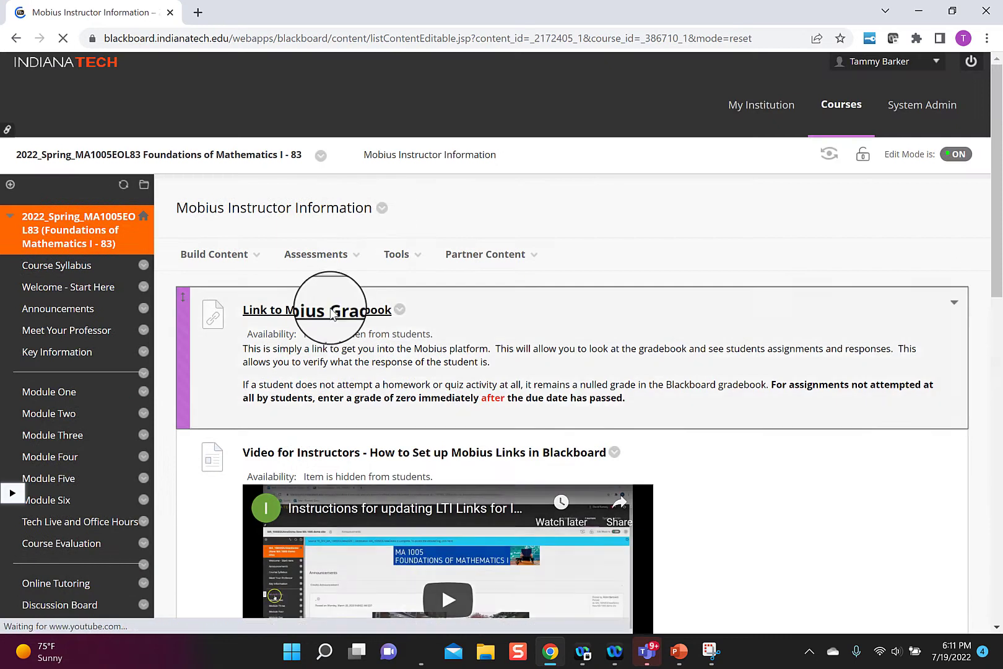
click(330, 312)
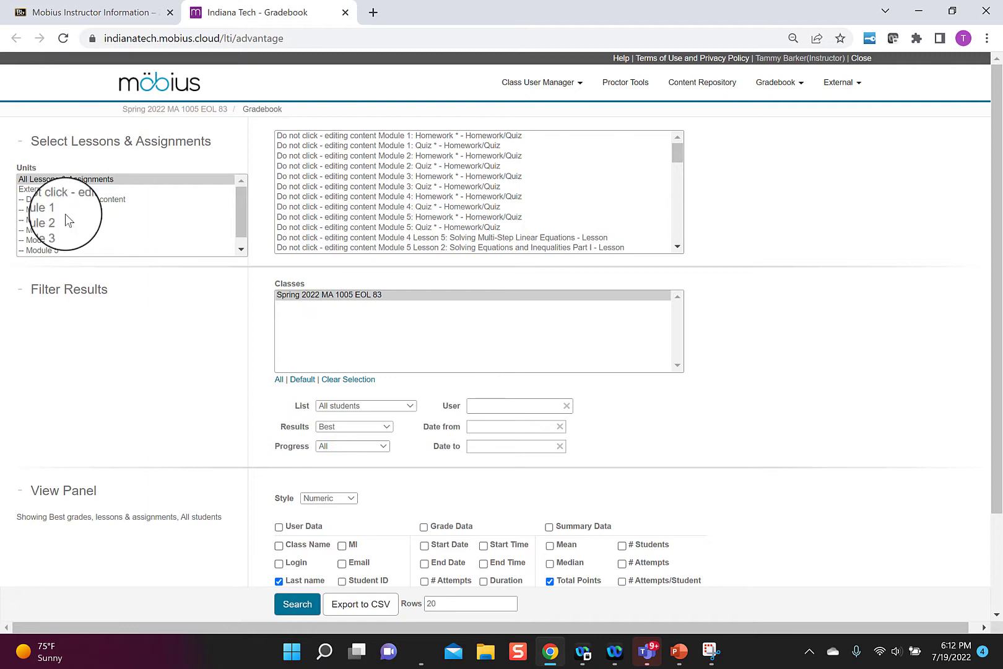
click(44, 210)
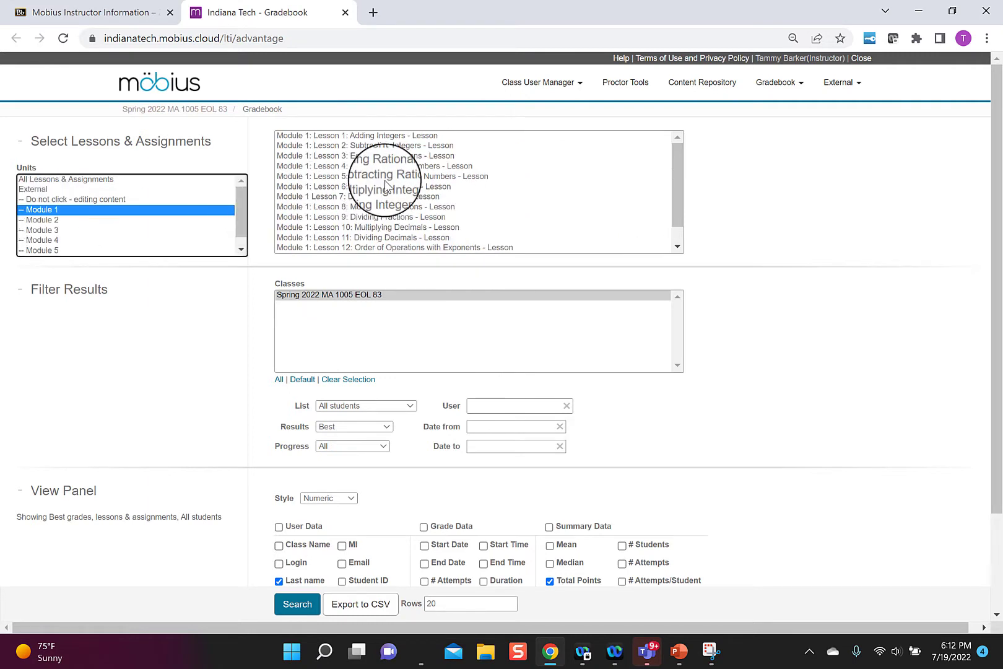
scroll(384, 186, down, 1)
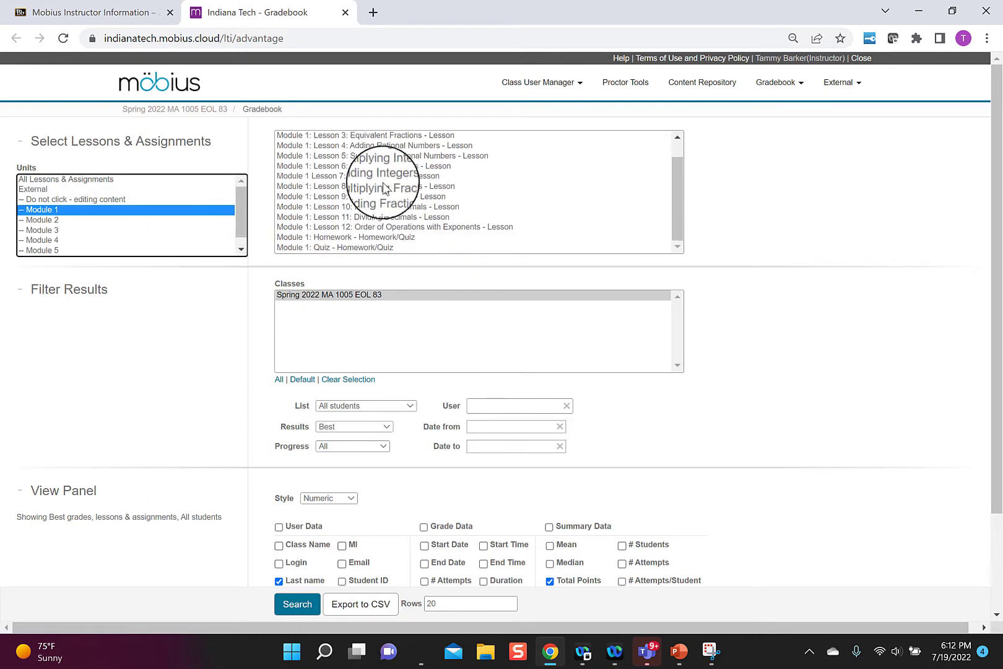
click(401, 238)
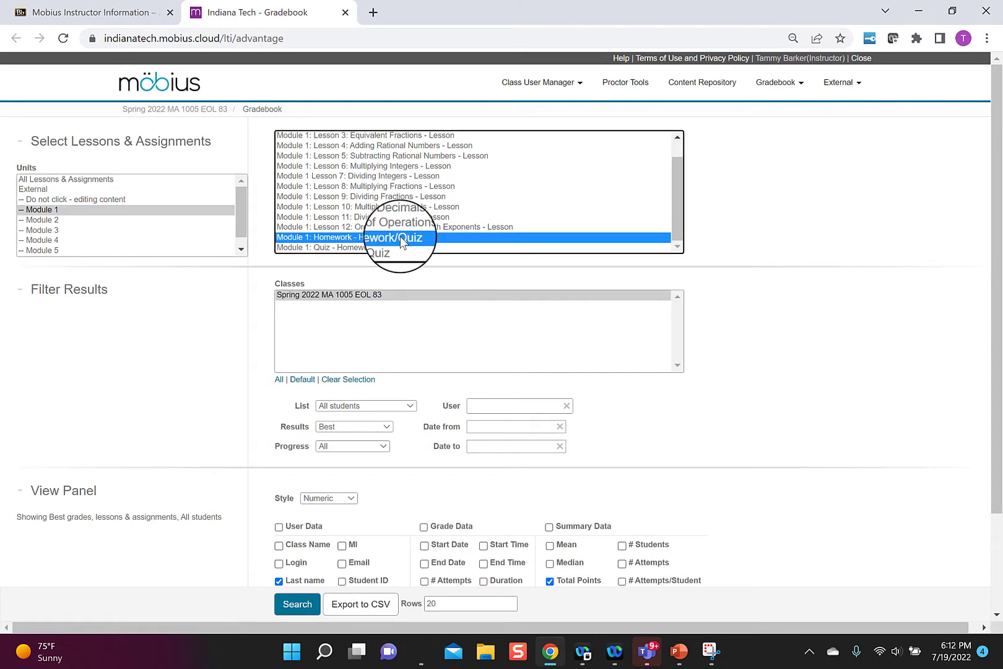
Set the result filters to All students, Best results and All progress.
scroll(402, 260, down, 2)
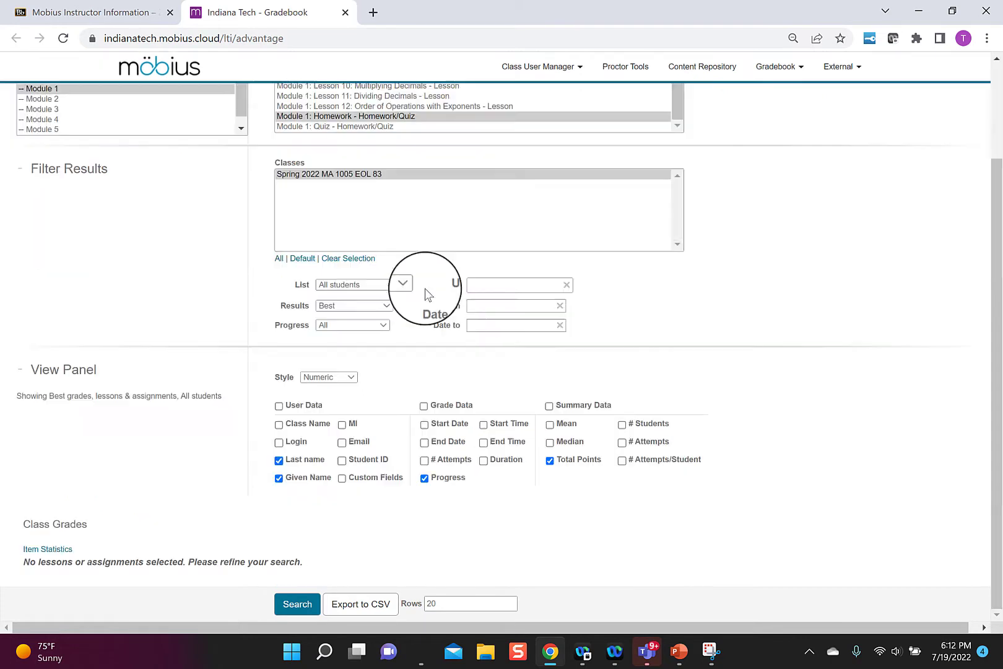
click(388, 284)
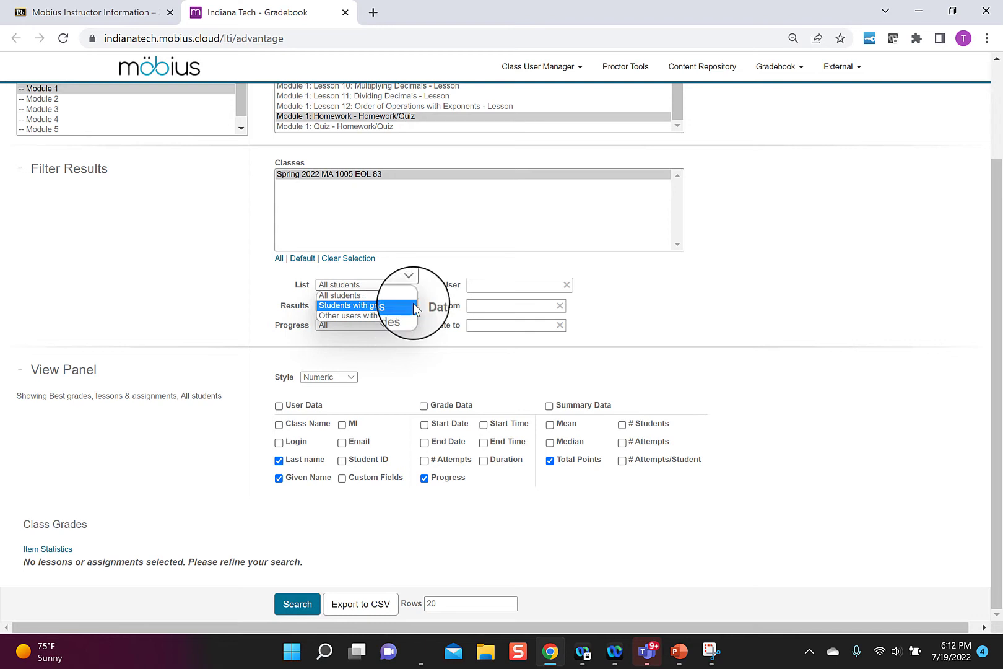
click(381, 305)
click(376, 305)
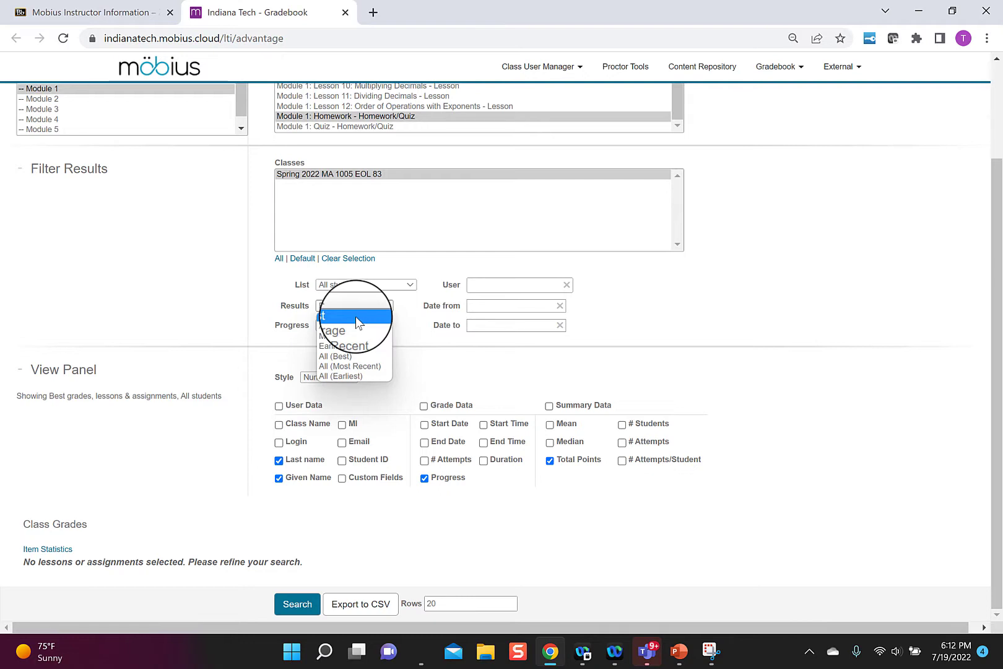
click(357, 316)
click(373, 325)
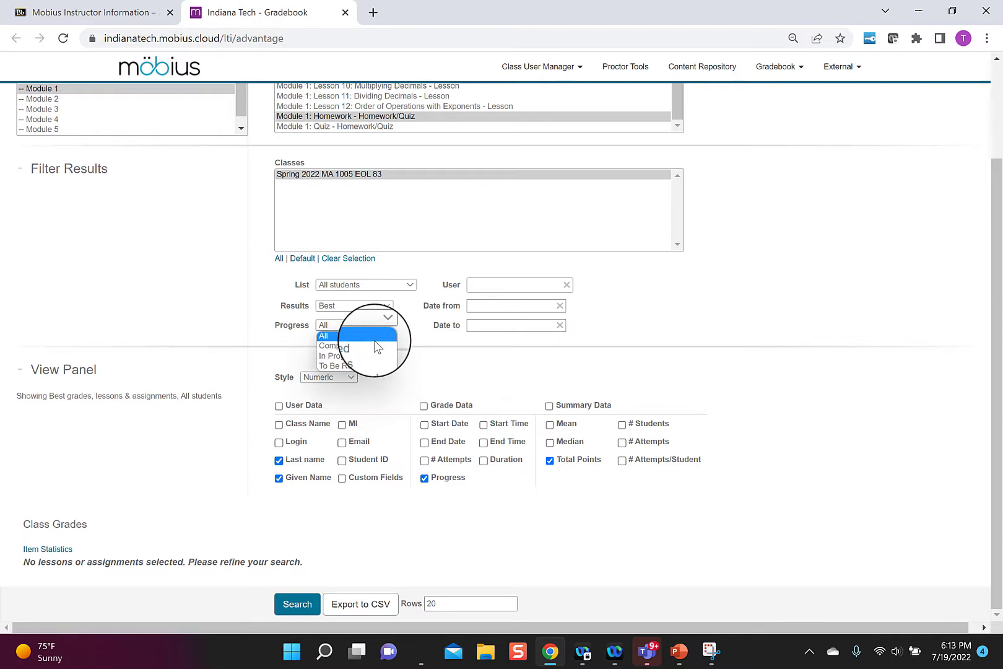
click(374, 338)
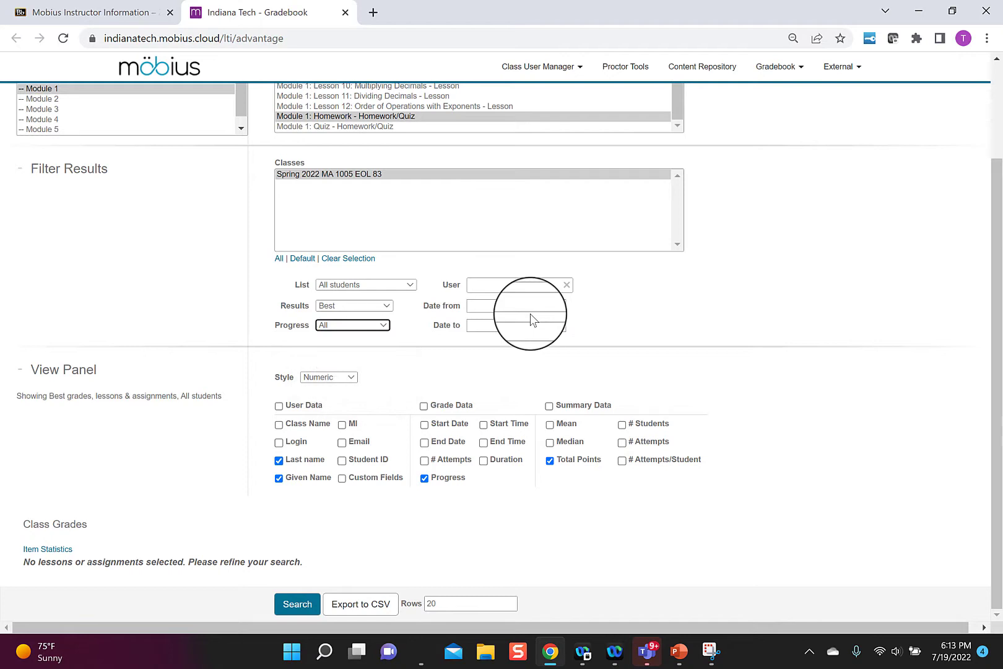
click(528, 345)
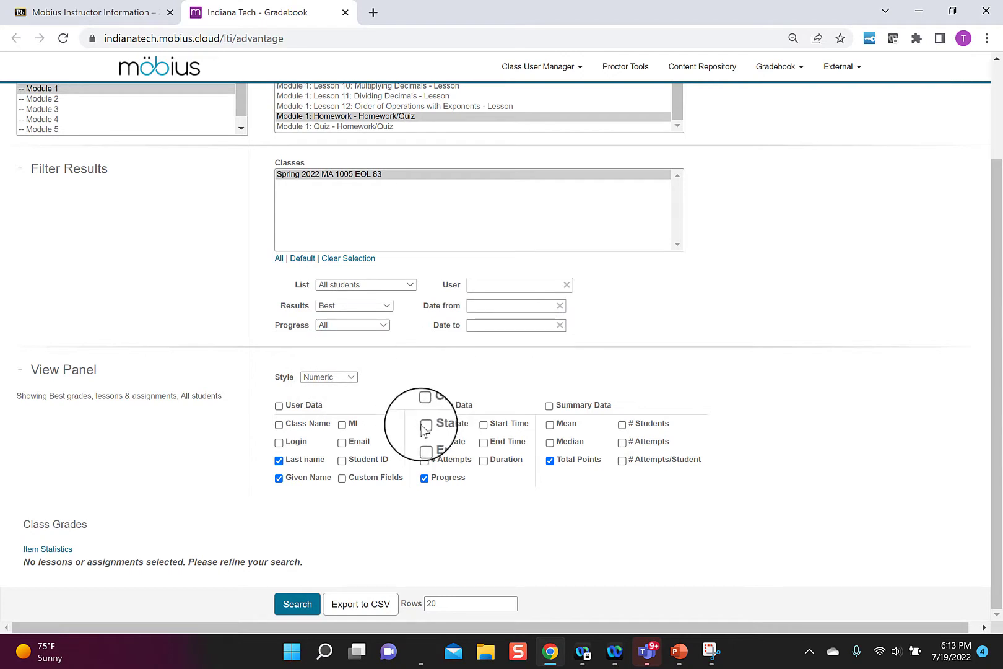
Search the grades with Start Date and End Date included and open the first student's Module 1 homework grade.
click(424, 424)
click(424, 442)
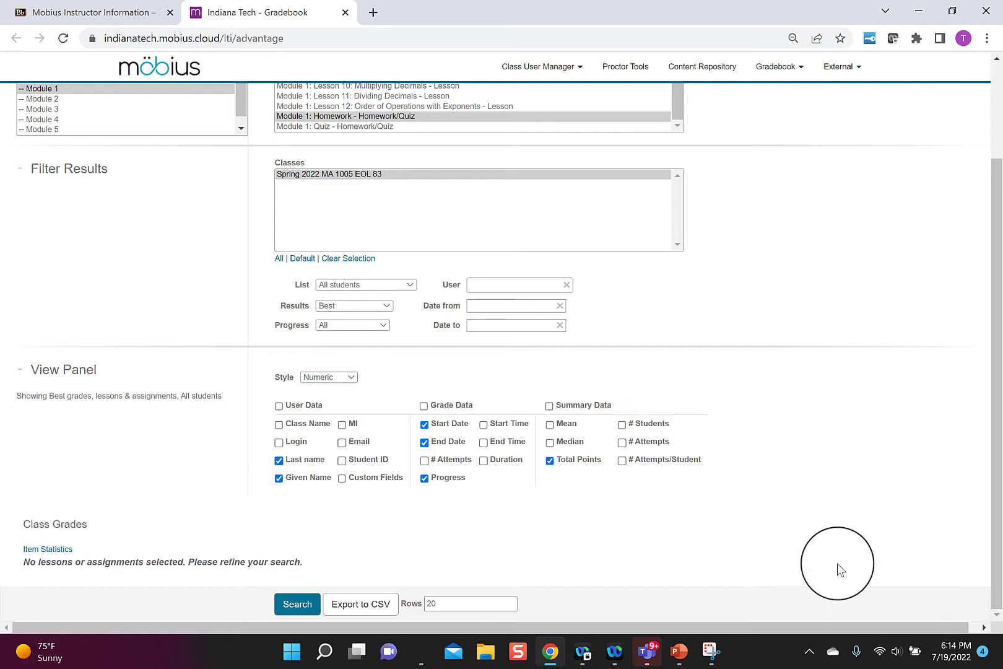
click(295, 604)
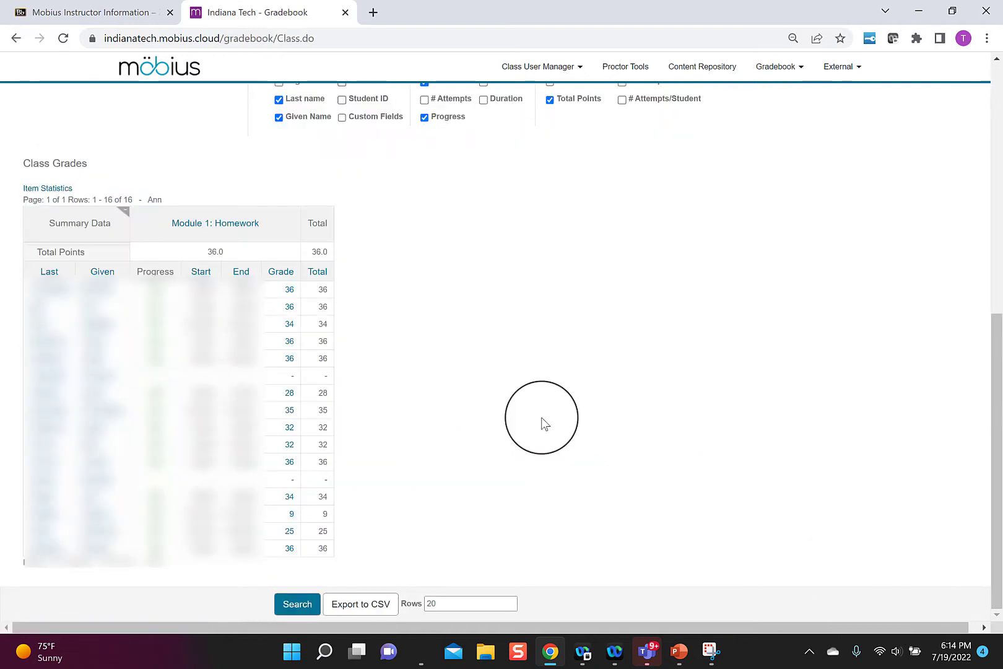
click(293, 296)
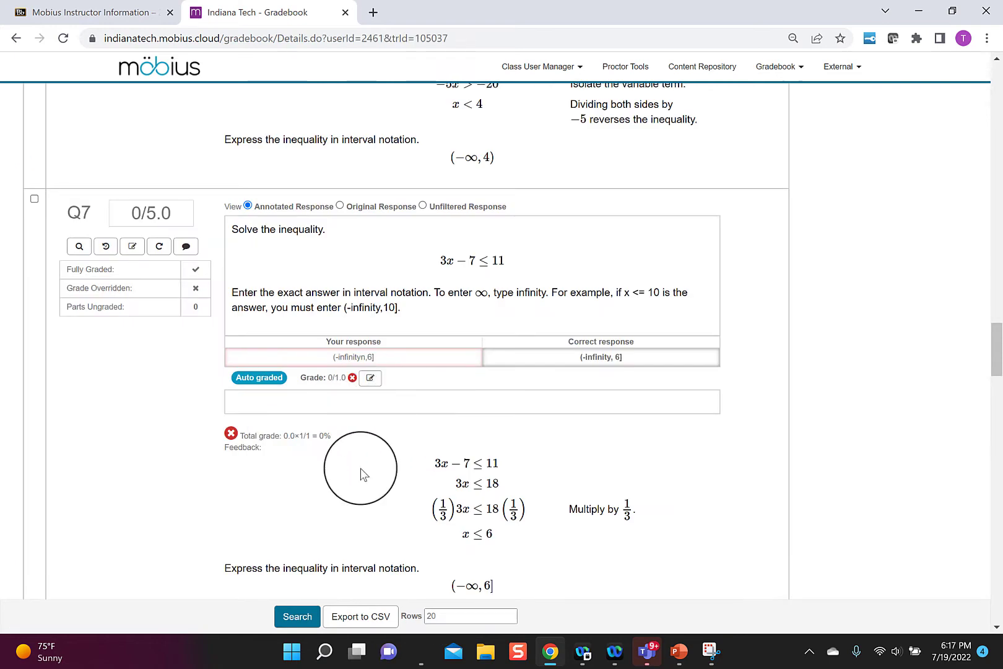
Override the overall grade of question 7 with 5 points and reset it to 0.
click(133, 251)
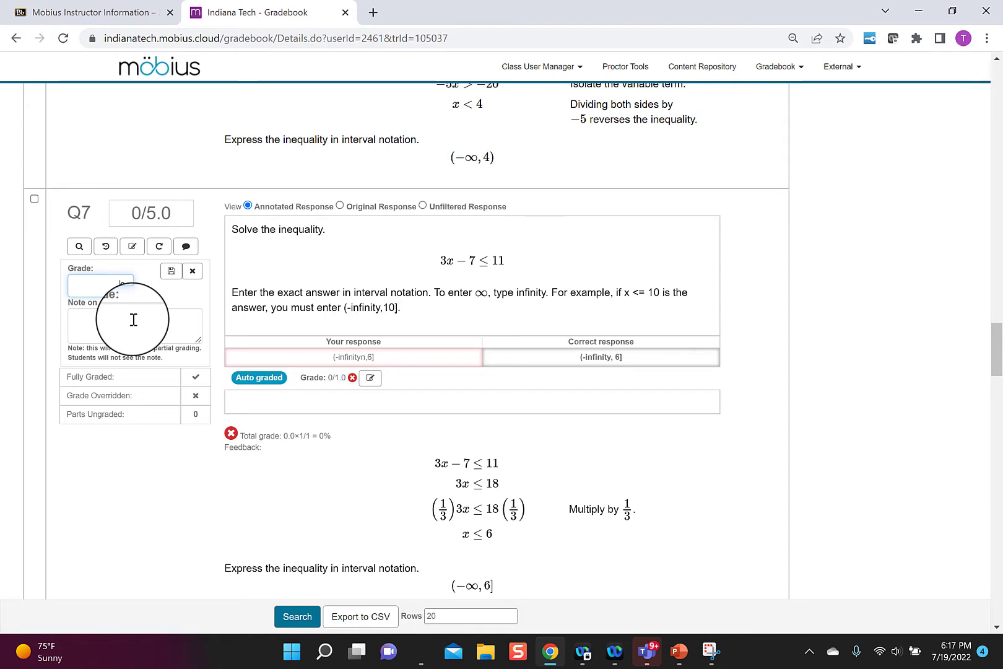
click(171, 271)
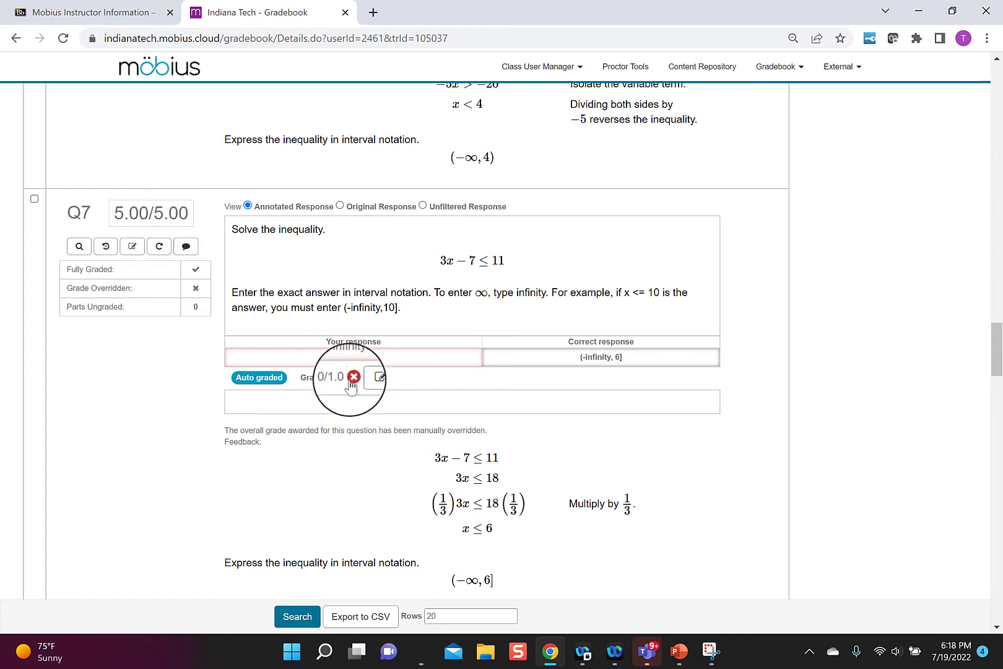
click(132, 246)
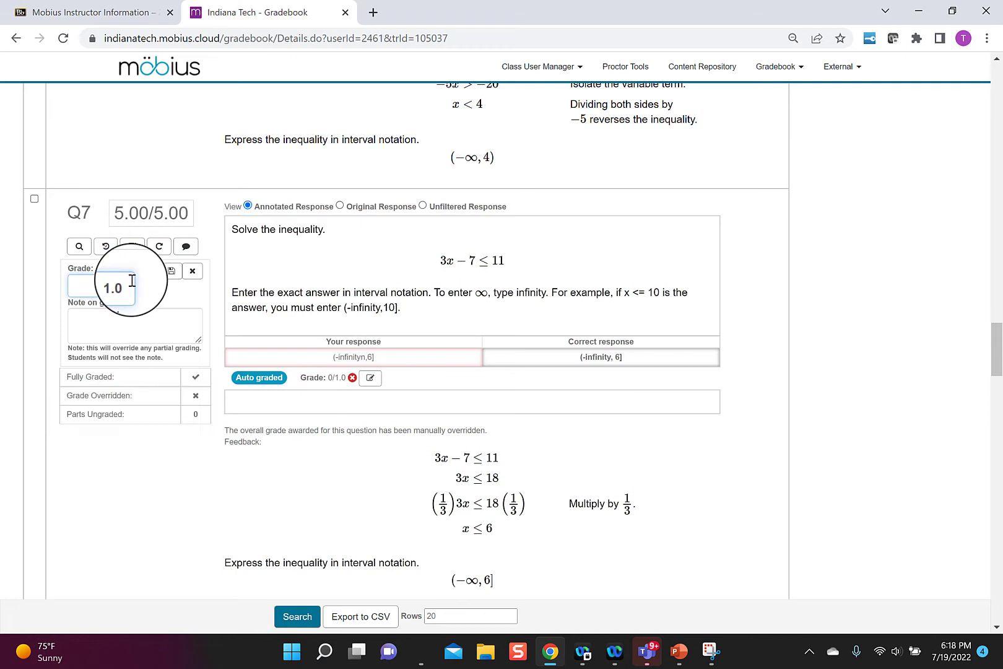
key(Return)
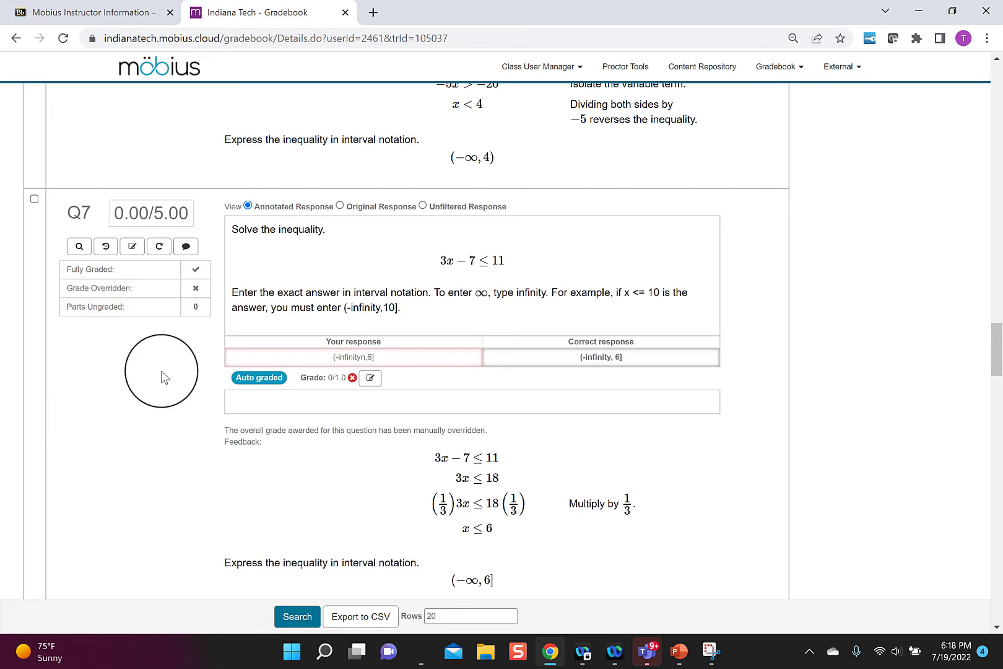
Set the part grade of the misspelled infinity response in question 7 to 1 and save it.
click(372, 377)
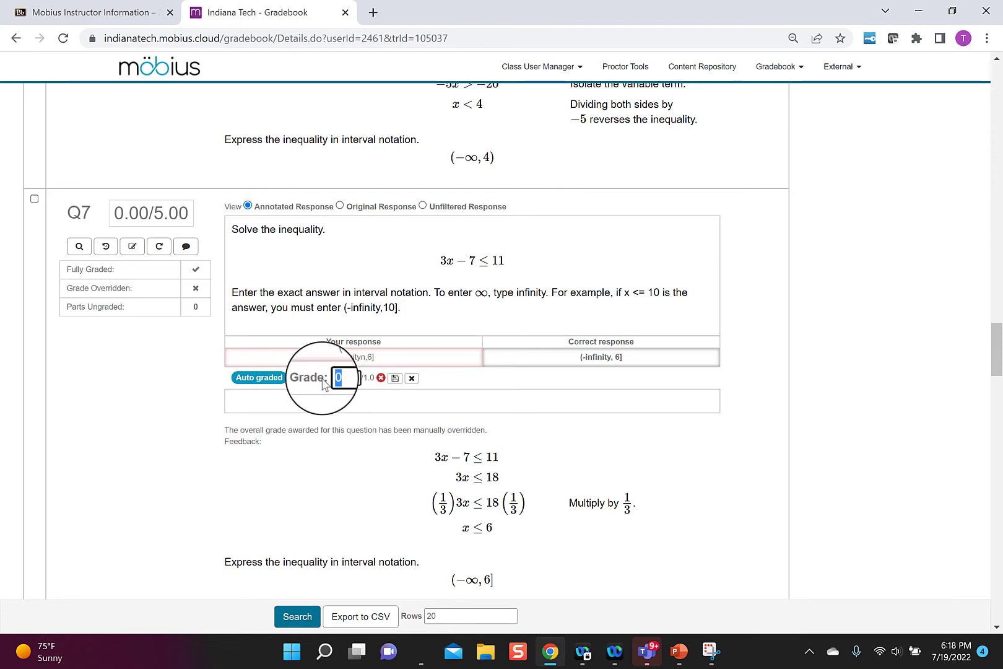
text(1)
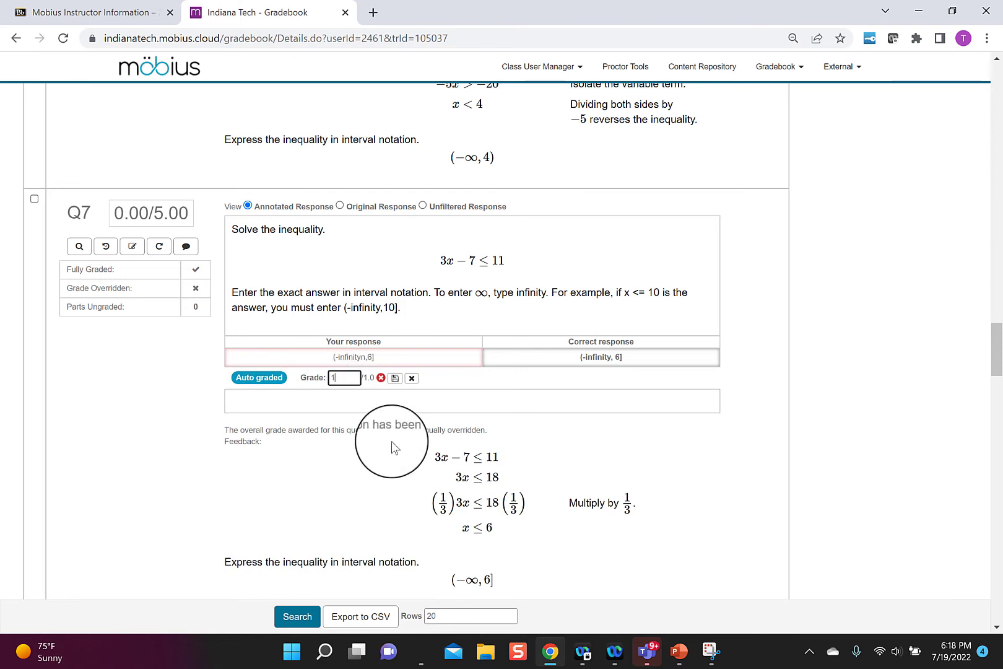
click(394, 379)
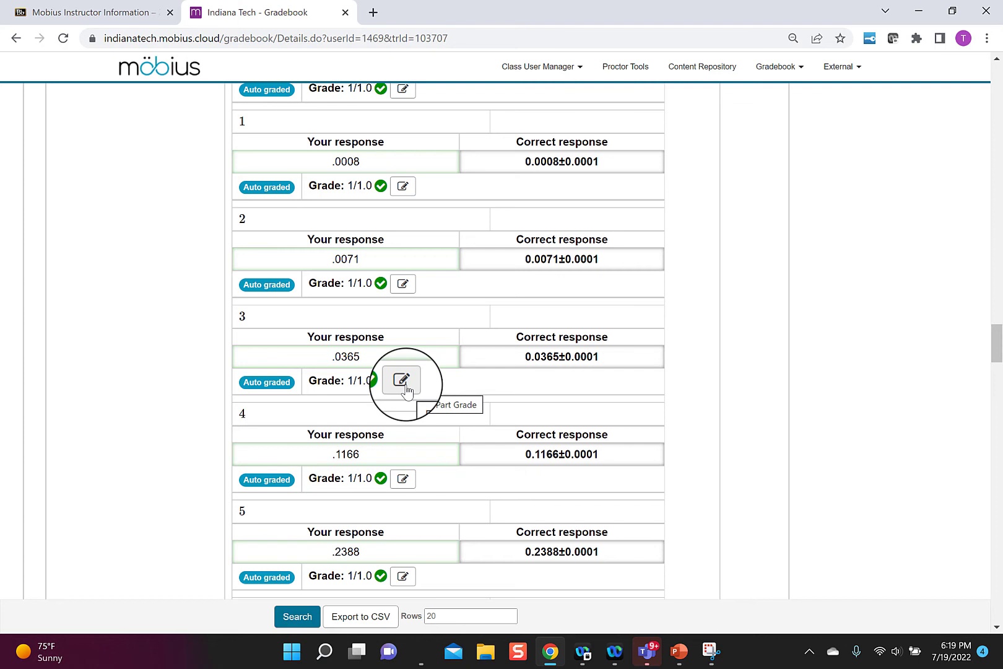
Set the part grade to 1.0 for row 8, where the response 0714 lacks its decimal point, and save it.
scroll(407, 390, down, 5)
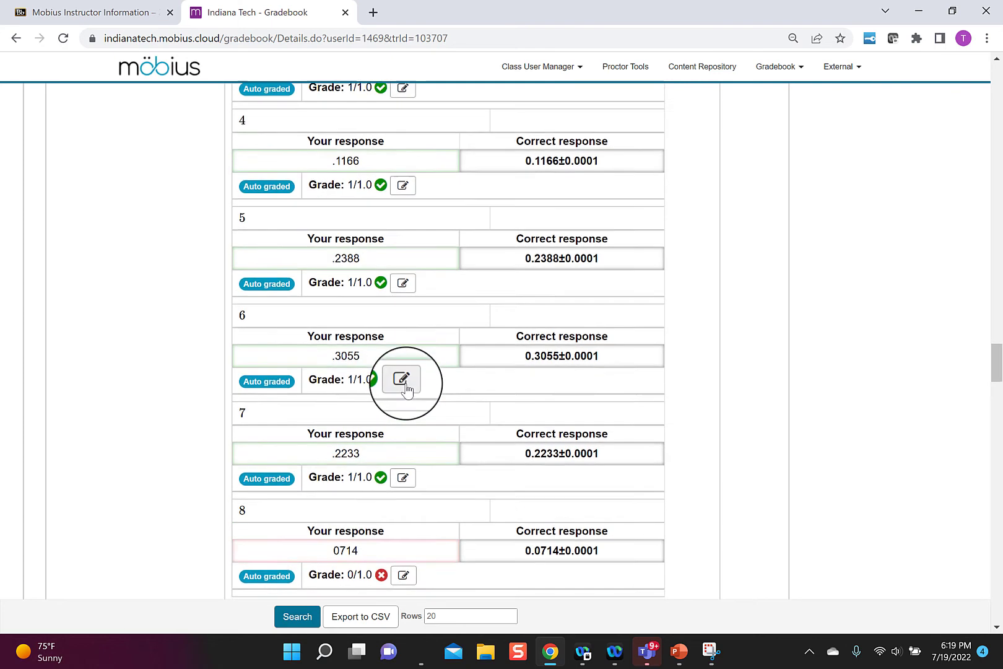
scroll(407, 390, down, 2)
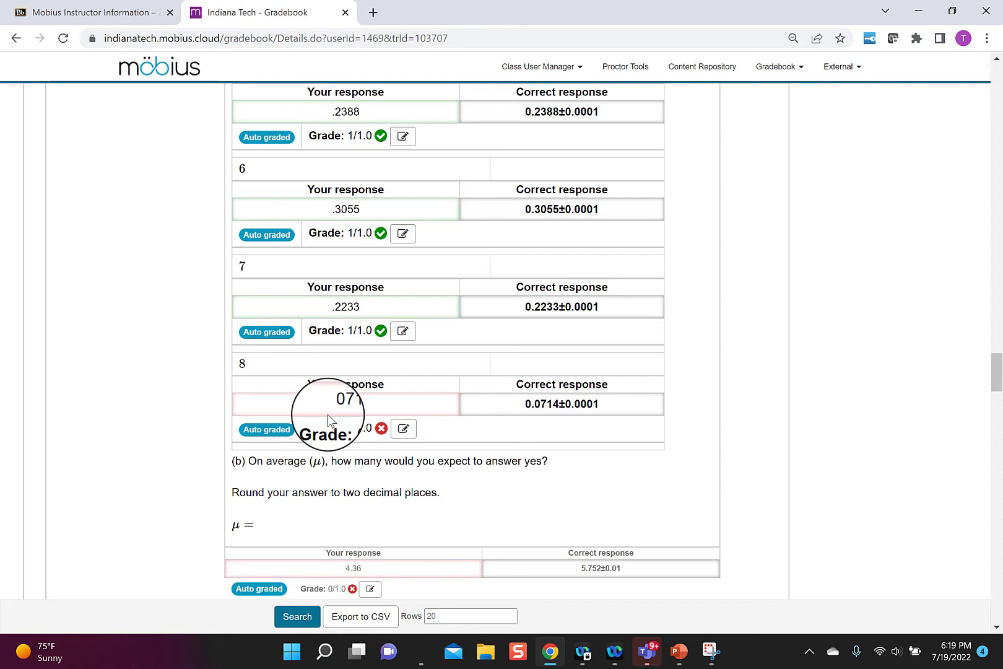
click(406, 436)
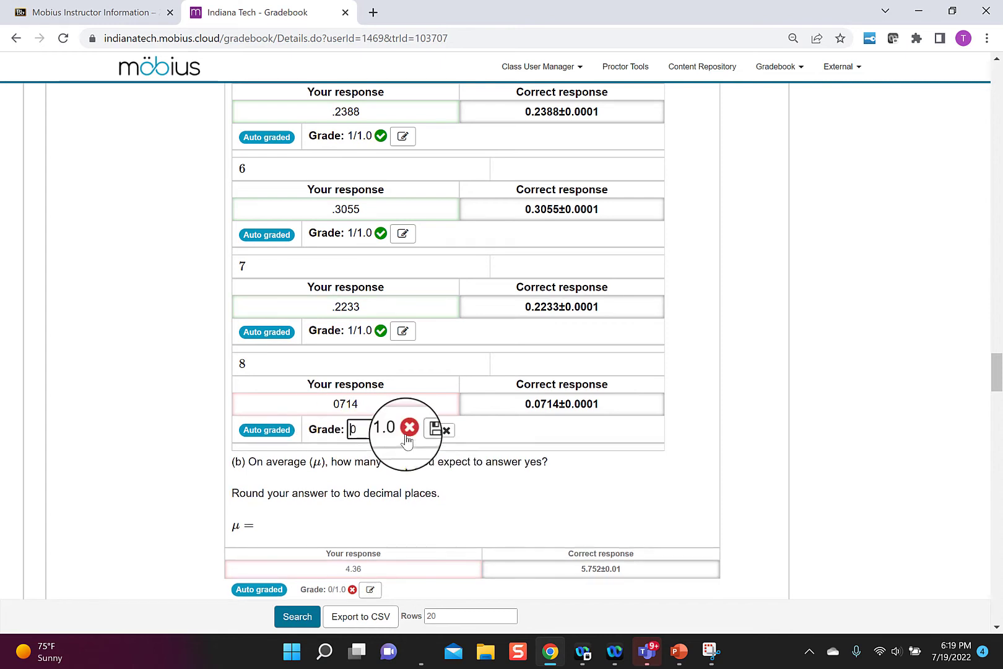
text(1.)
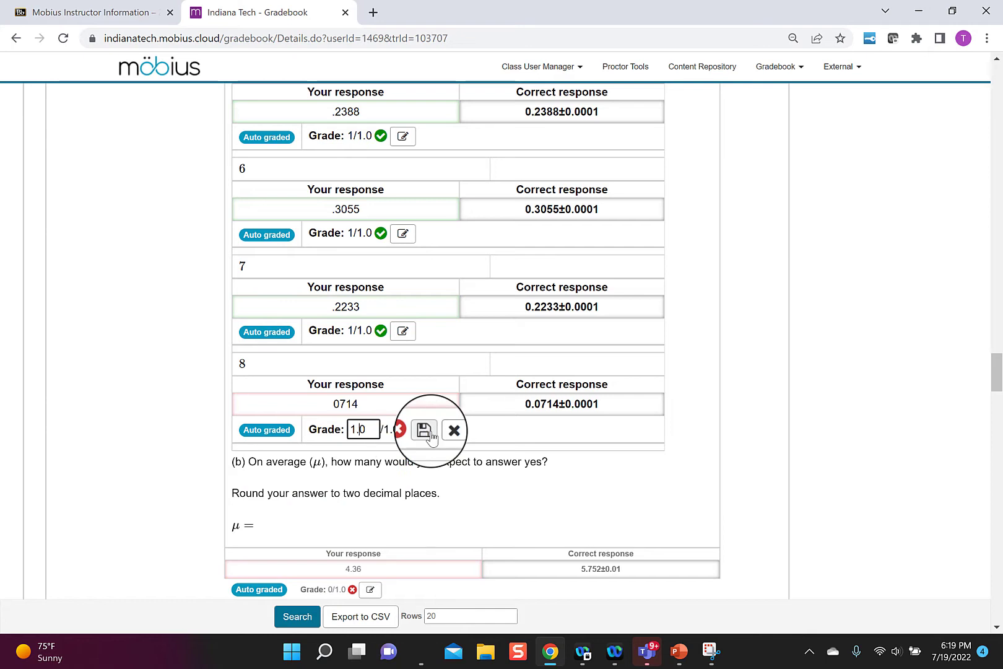
click(430, 435)
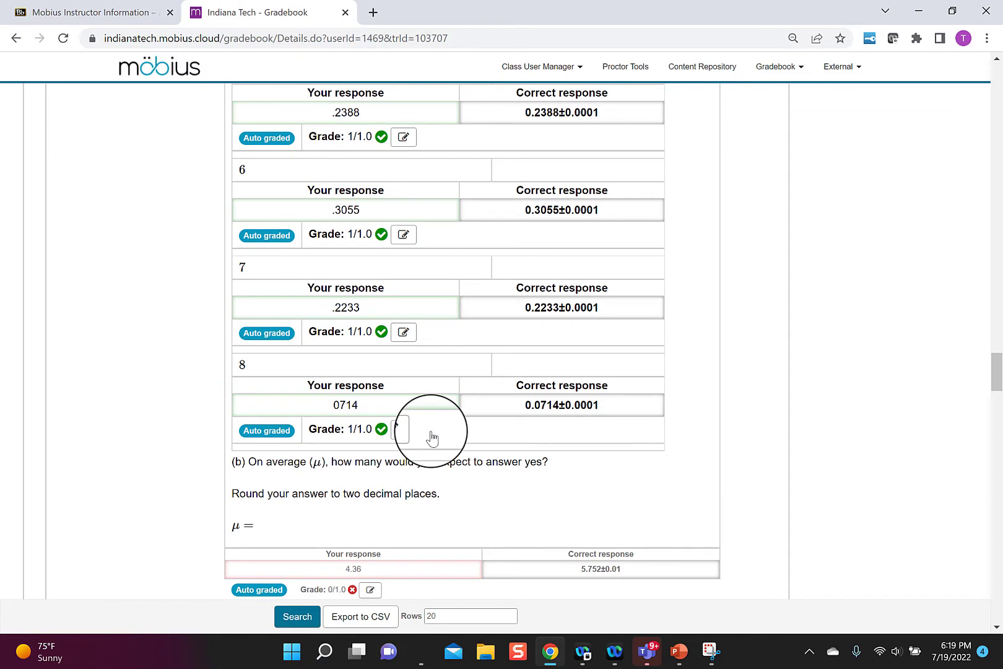
Open the first student's Module 1 homework details and go through the second page of questions.
scroll(148, 356, up, 18)
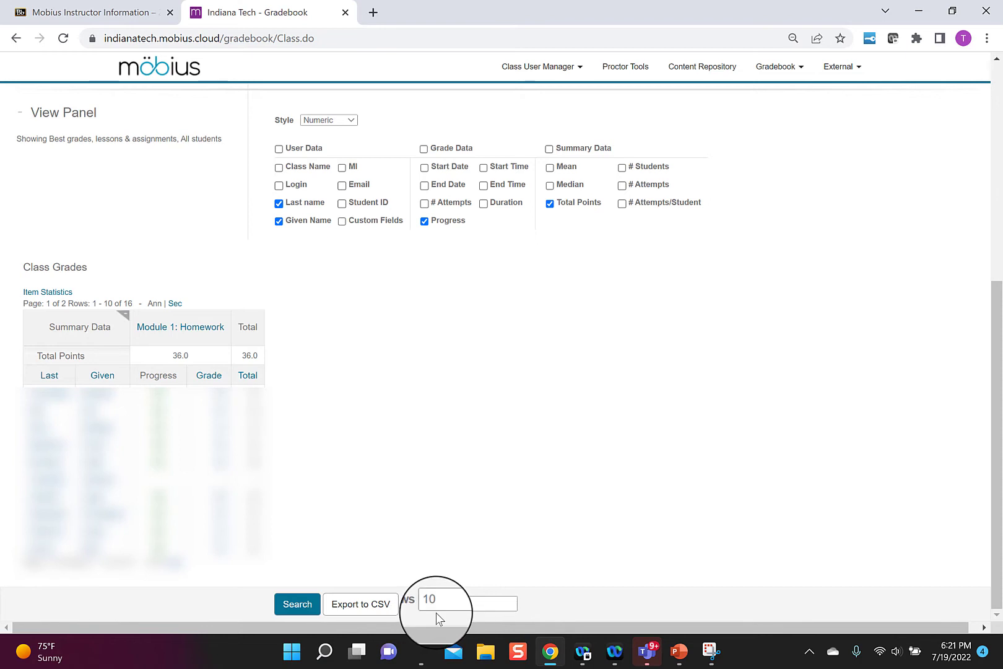
scroll(431, 505, up, 6)
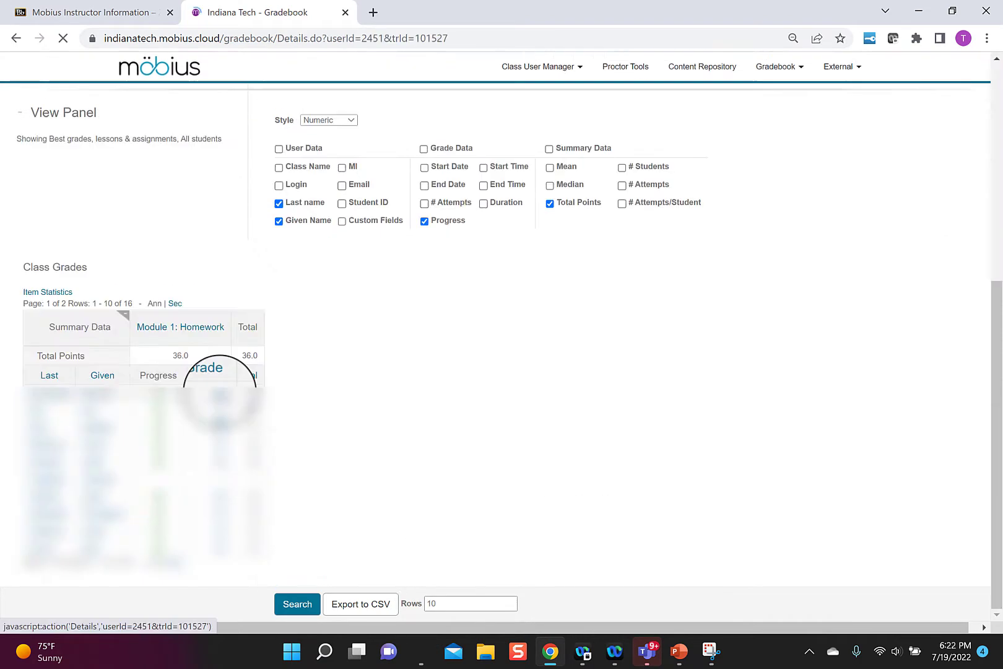
click(218, 392)
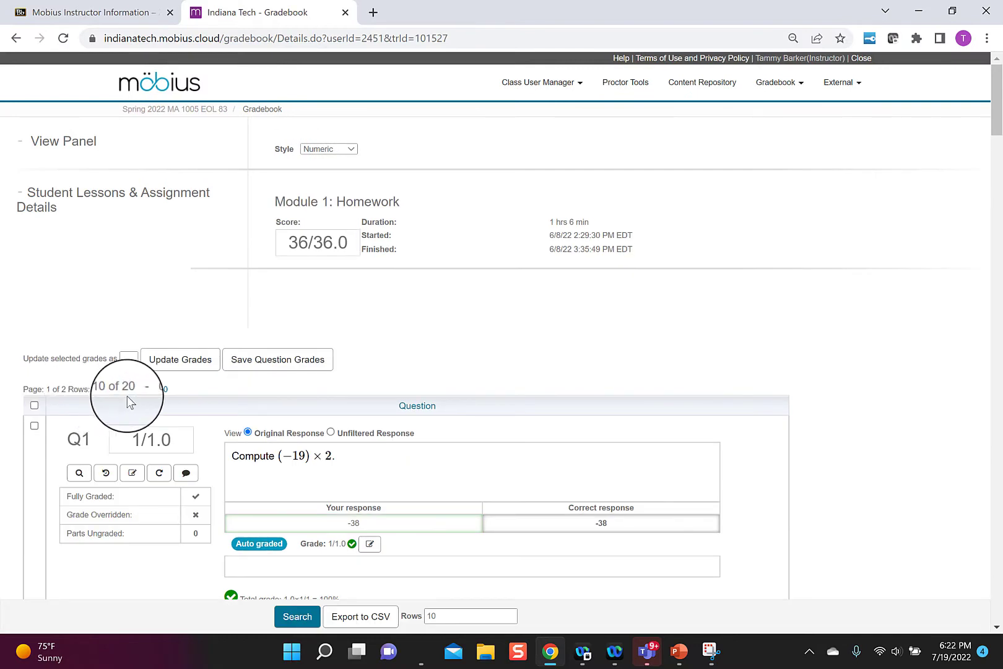
click(162, 395)
scroll(833, 594, down, 10)
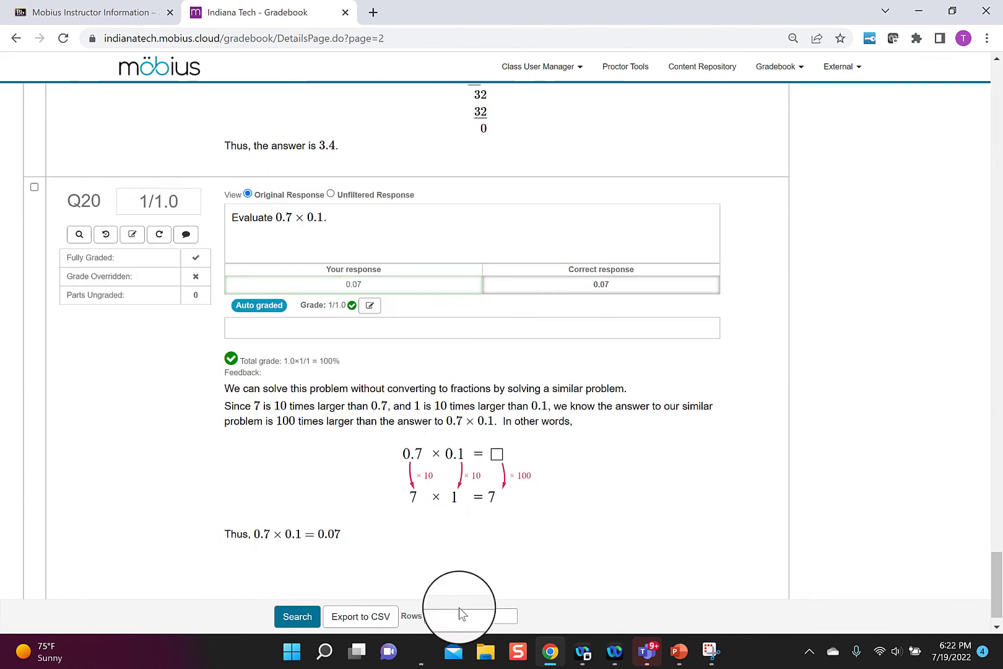
Set the number of rows per page to 20 and rerun the search.
click(432, 617)
key(BackSpace)
key(BackSpace)
text(20)
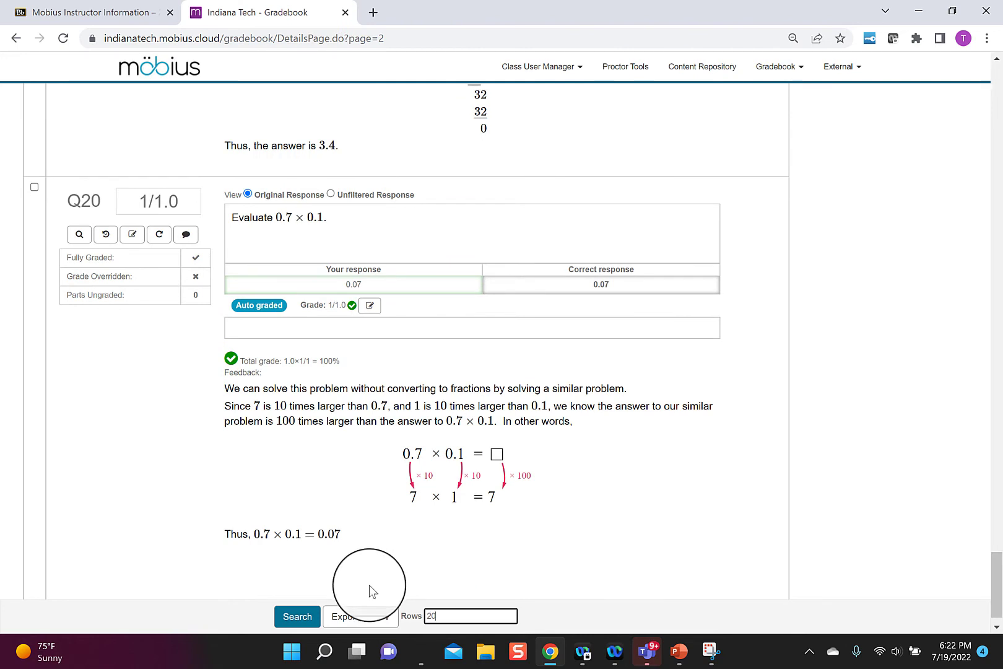
click(287, 621)
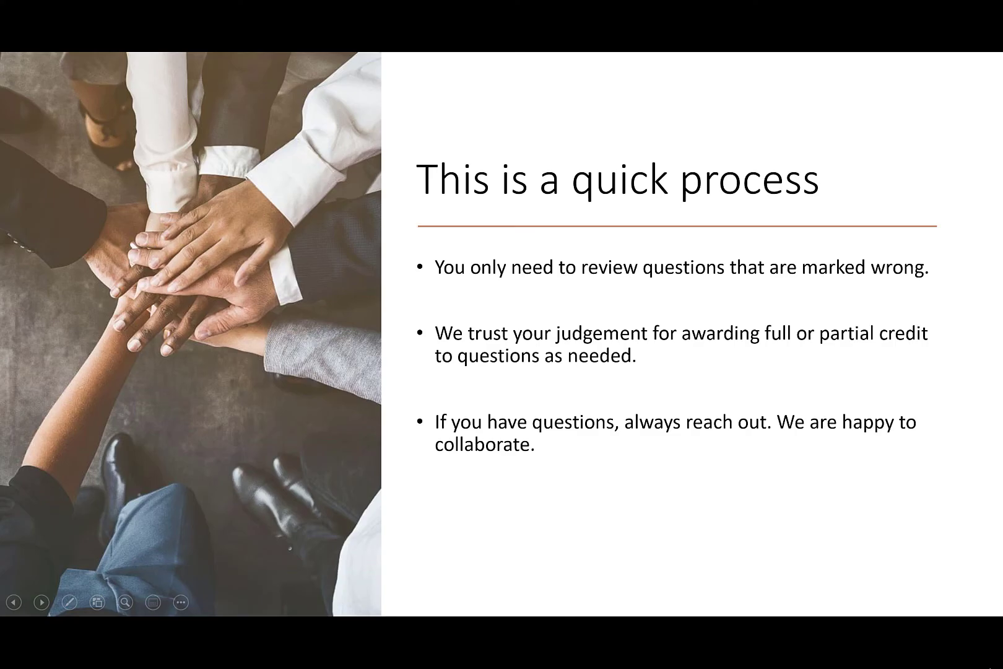